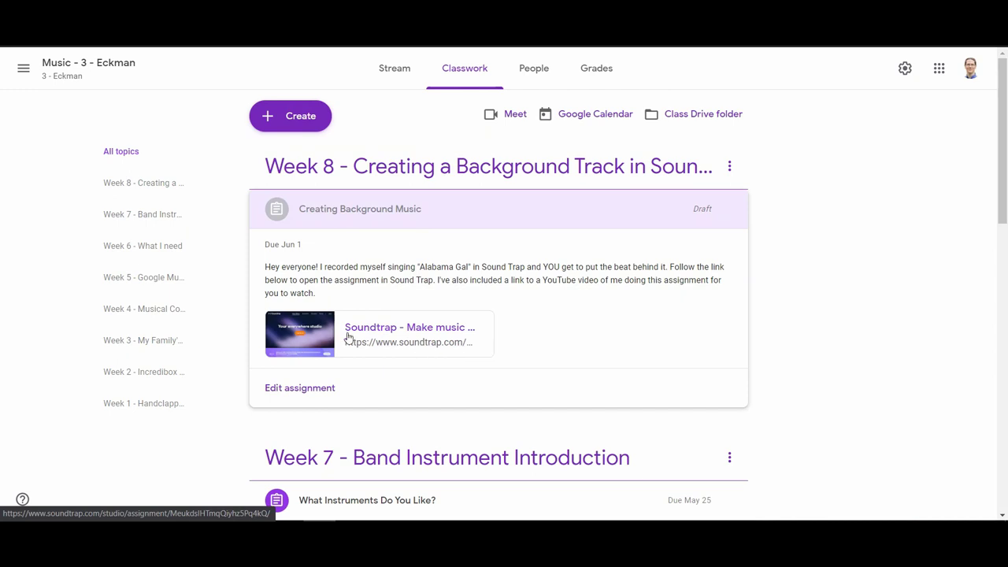
# - Open the linked Soundtrap assignment for Creating Background Music and briefly play the vocal track
pyautogui.click(404, 328)
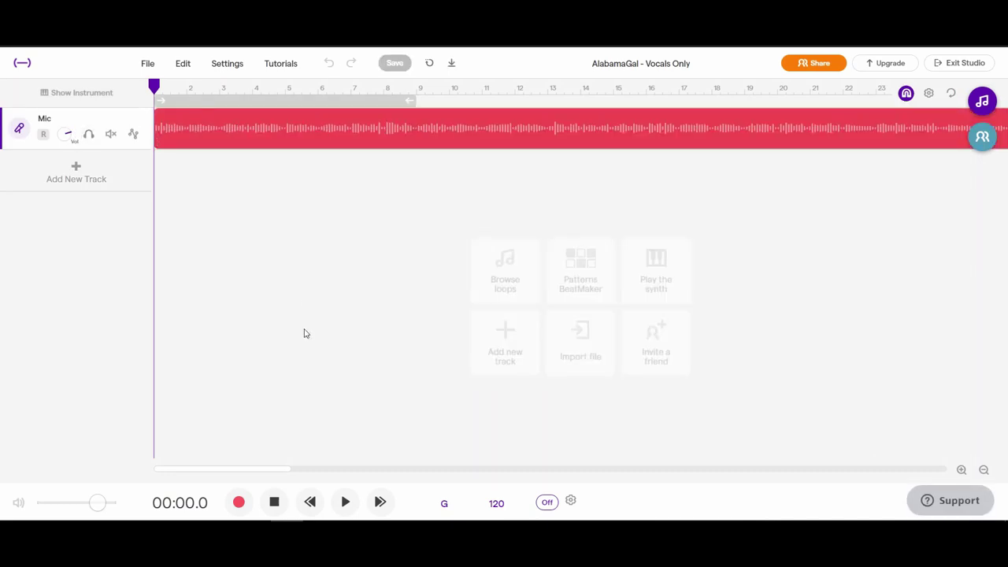
pyautogui.click(345, 503)
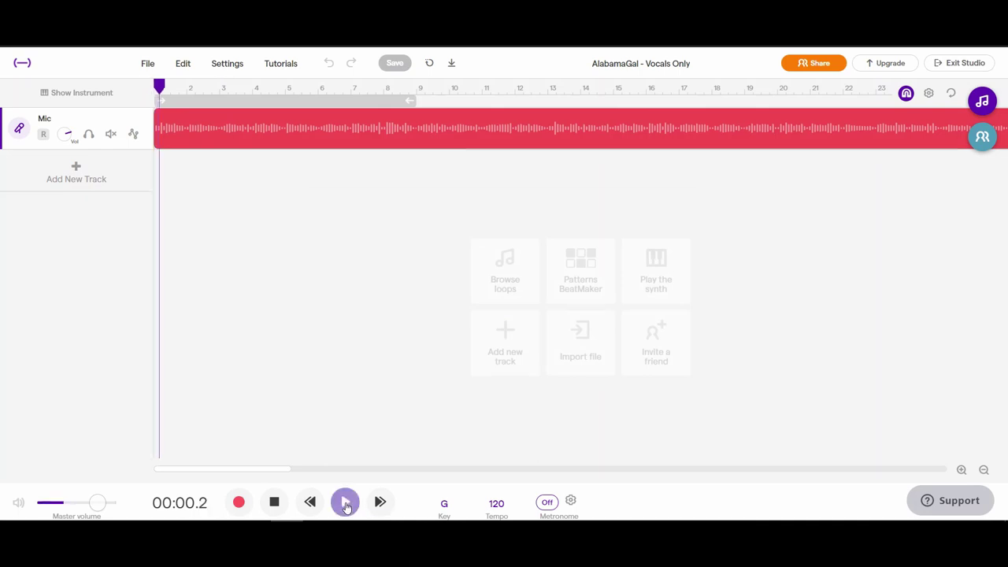
pyautogui.click(275, 504)
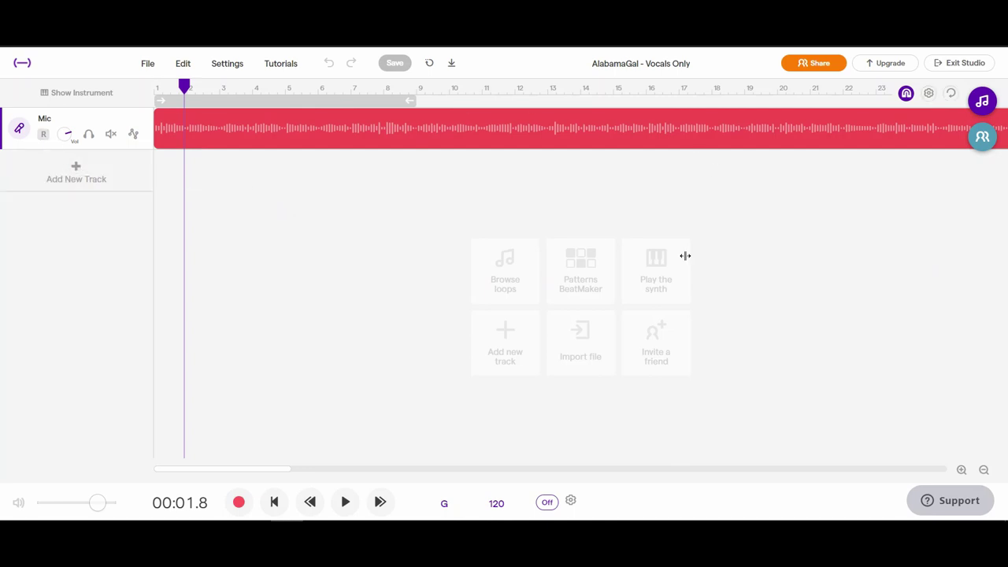
# - Open the loop library, filter it to major-scale loops, and clear the Featured category
pyautogui.click(982, 103)
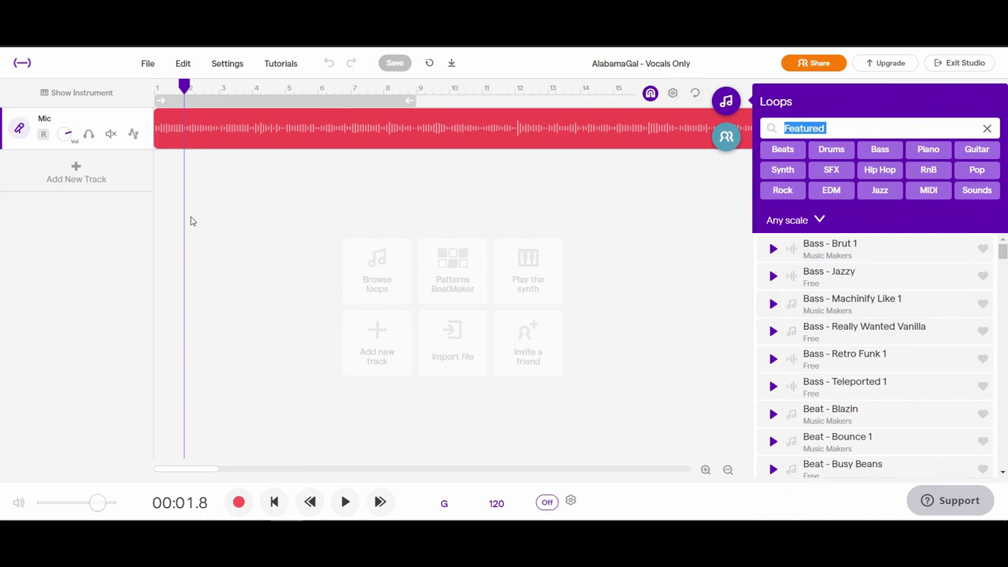
pyautogui.click(819, 220)
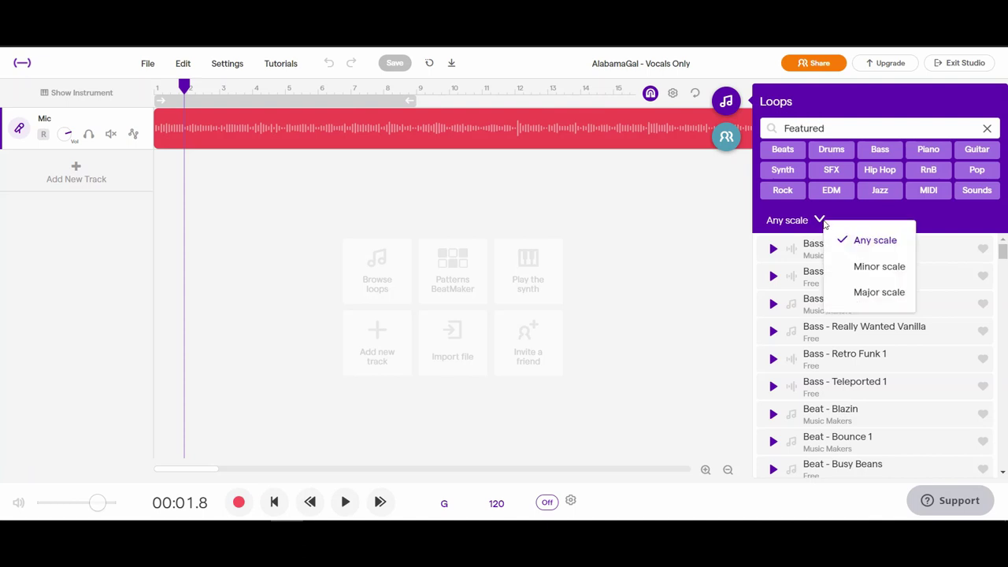
pyautogui.click(844, 293)
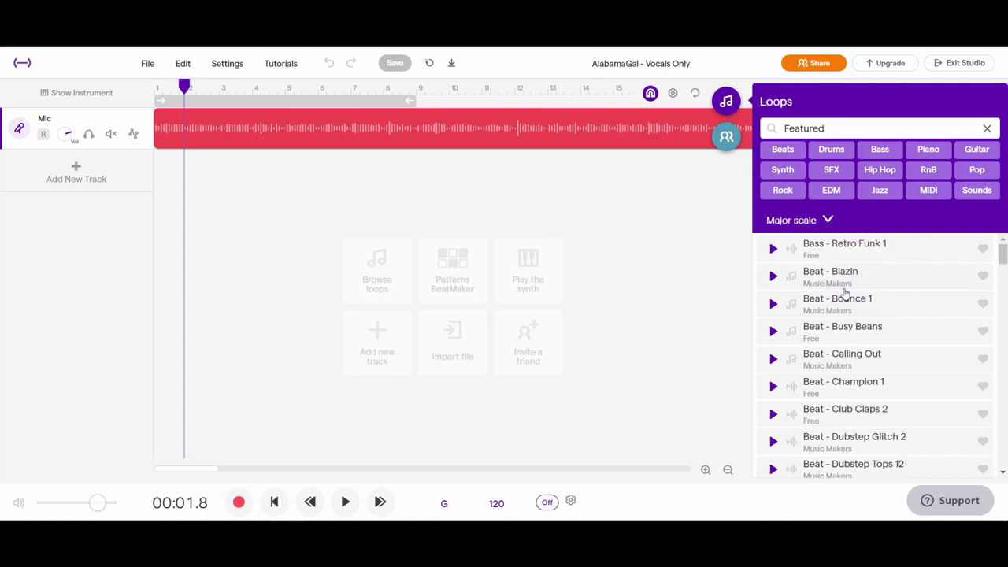
pyautogui.click(988, 128)
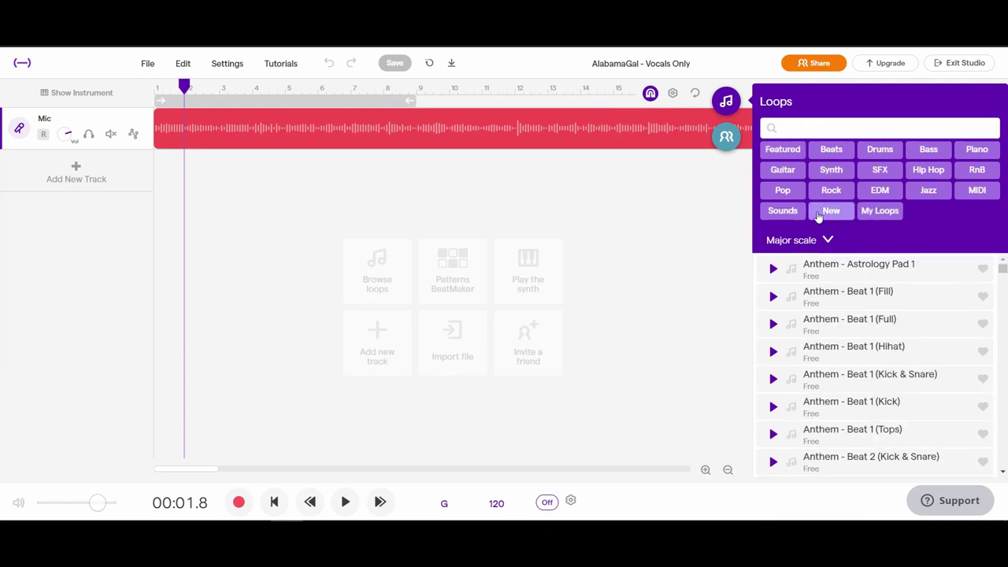
# - Browse the Anthem loops and preview Anthem - Piano Chords 1
pyautogui.scroll(-10, 860, 411)
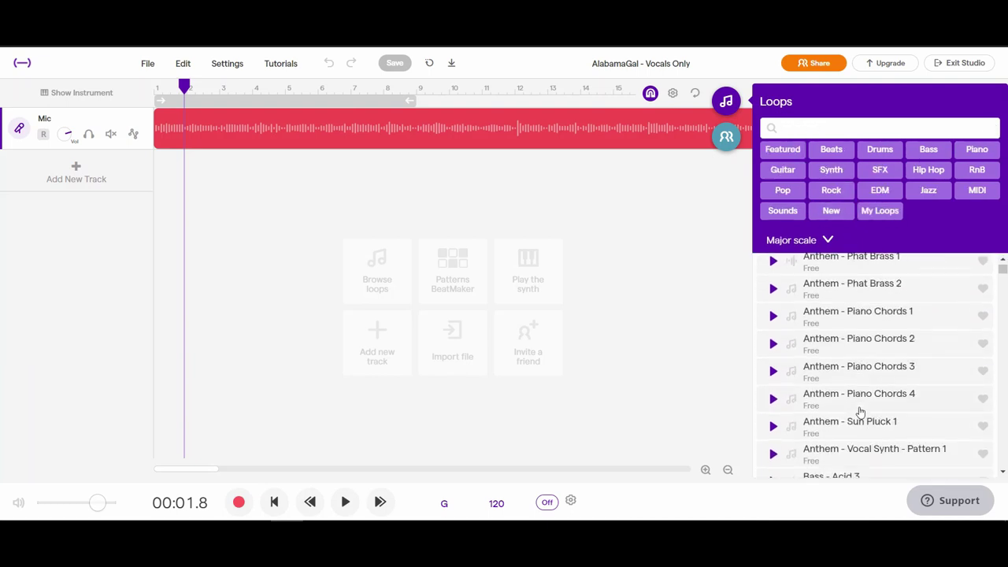
pyautogui.scroll(2, 859, 411)
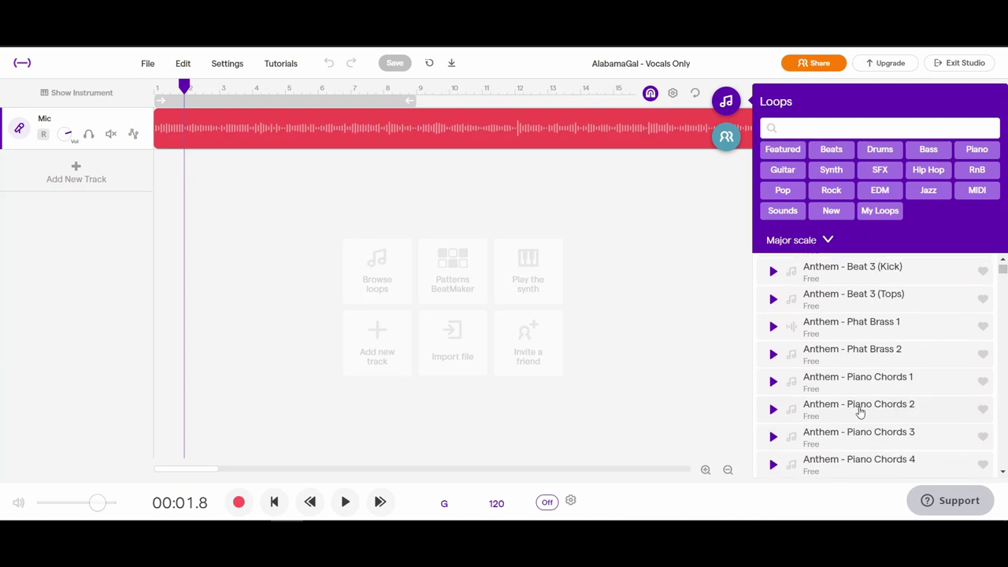
pyautogui.scroll(-1, 859, 411)
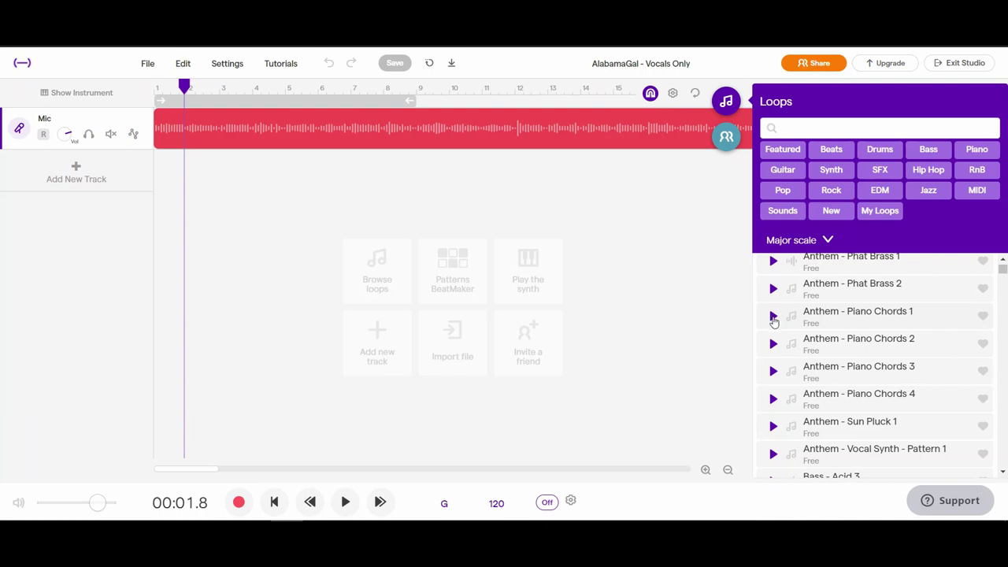
pyautogui.click(773, 317)
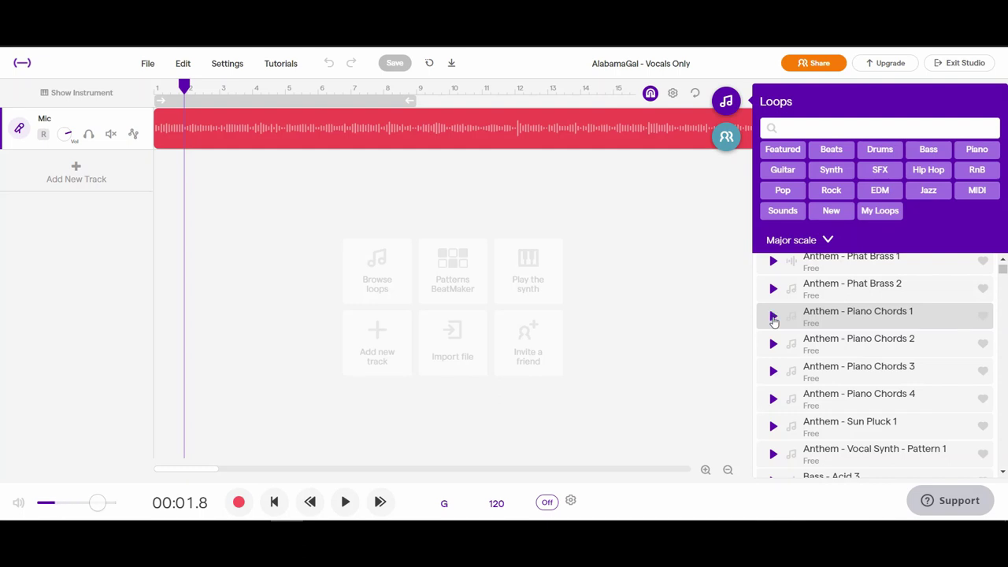
# - Place the Anthem - Piano Chords 1 loop on a new track from bar 1 and play it with the vocals from the start
pyautogui.moveTo(860, 323); pyautogui.dragTo(162, 229)
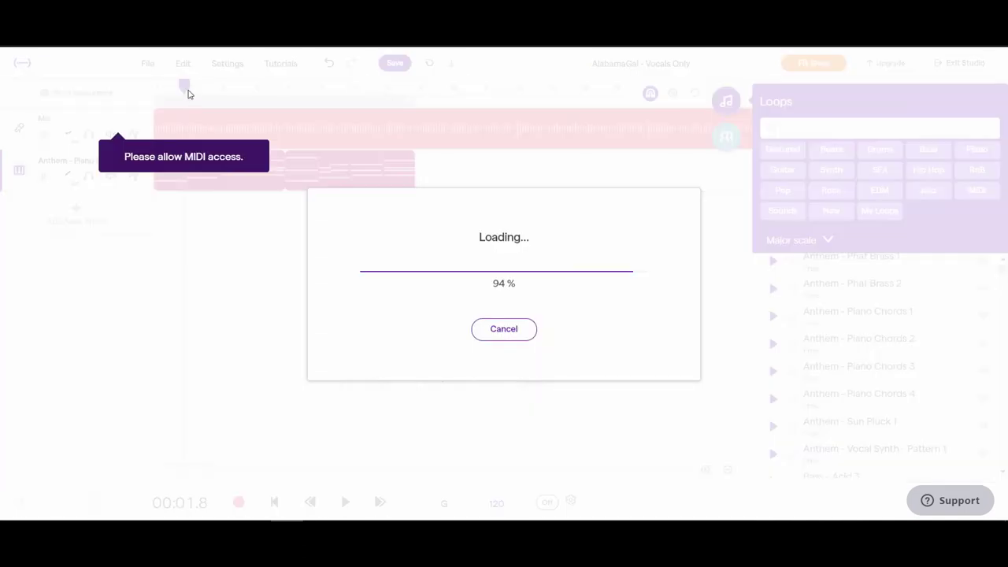
pyautogui.moveTo(184, 86); pyautogui.dragTo(135, 89)
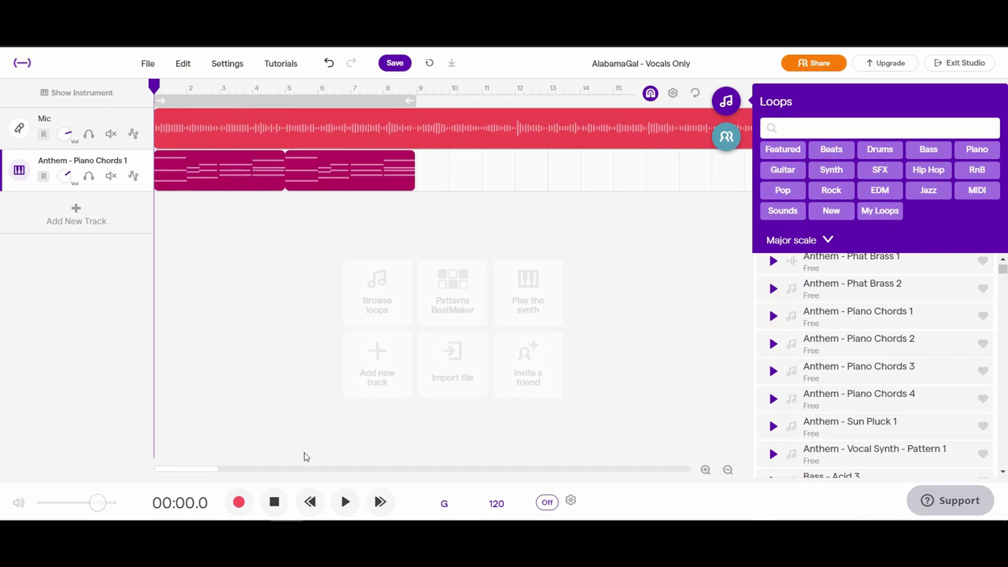
pyautogui.click(344, 503)
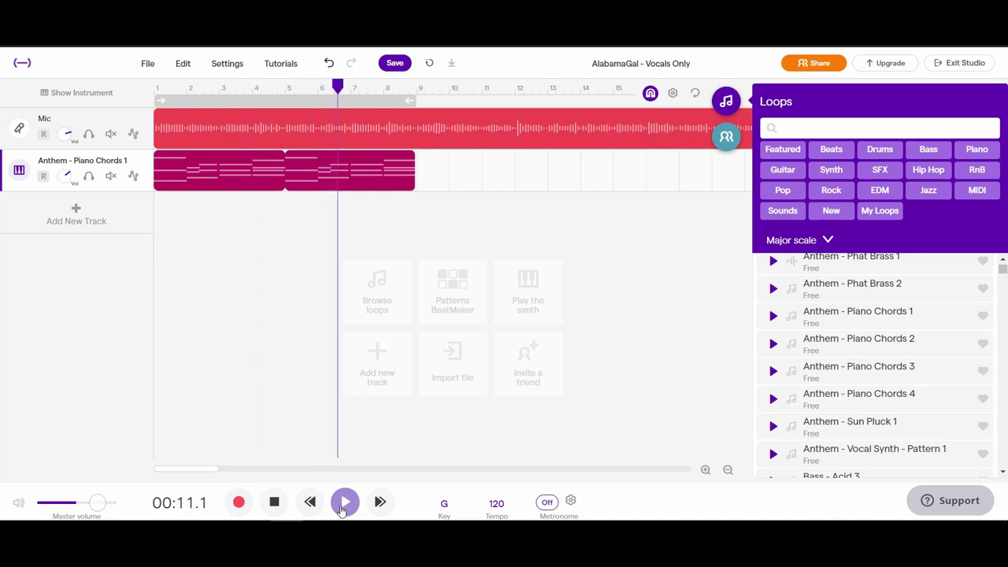
pyautogui.click(273, 502)
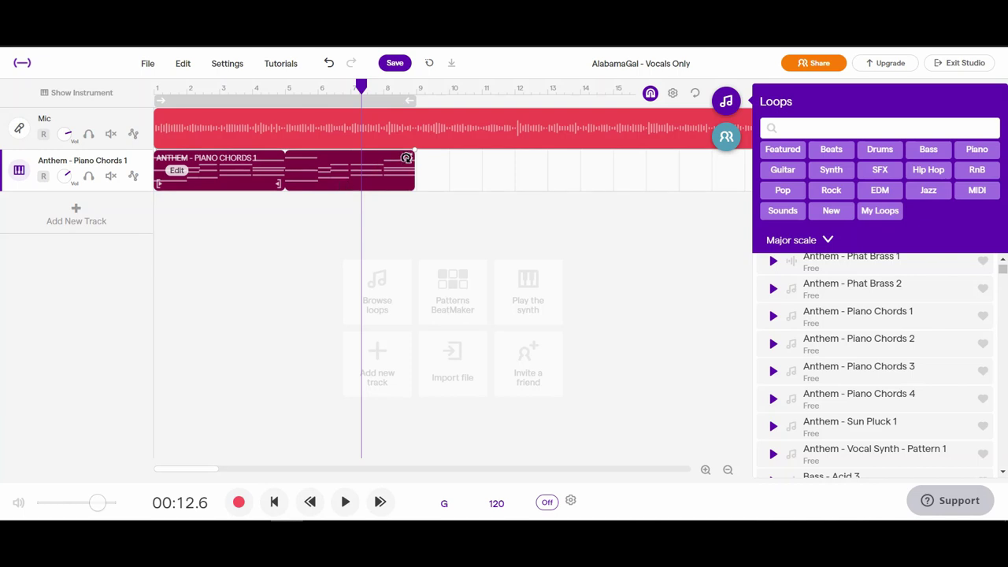
# - Replace the piano loop with Anthem - Piano Chords 2 at bar 1 and play it with the vocals from the start
pyautogui.moveTo(408, 157); pyautogui.dragTo(370, 168)
pyautogui.hotkey('ctrl', 'z')
pyautogui.moveTo(858, 345); pyautogui.dragTo(156, 171)
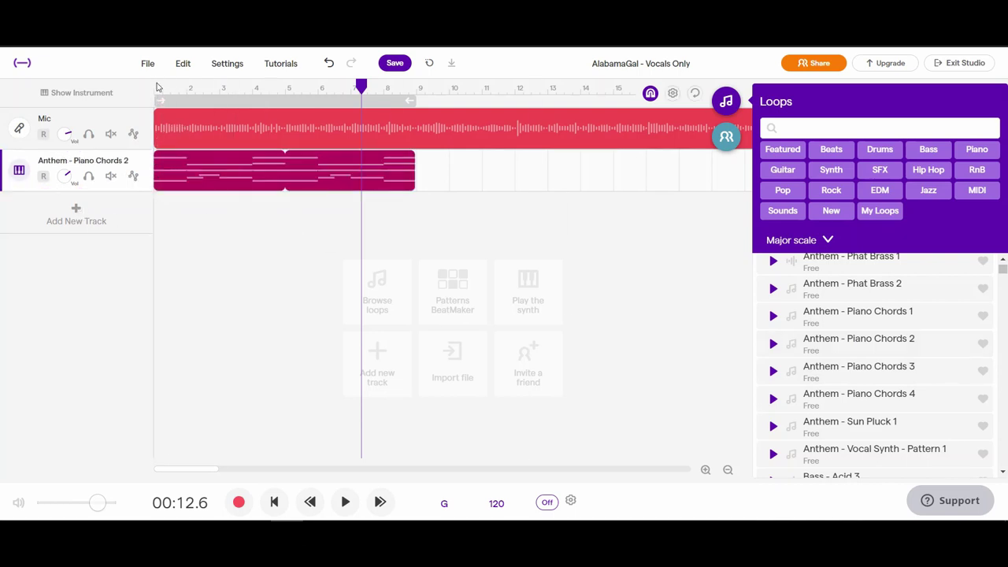
pyautogui.click(157, 87)
pyautogui.click(350, 508)
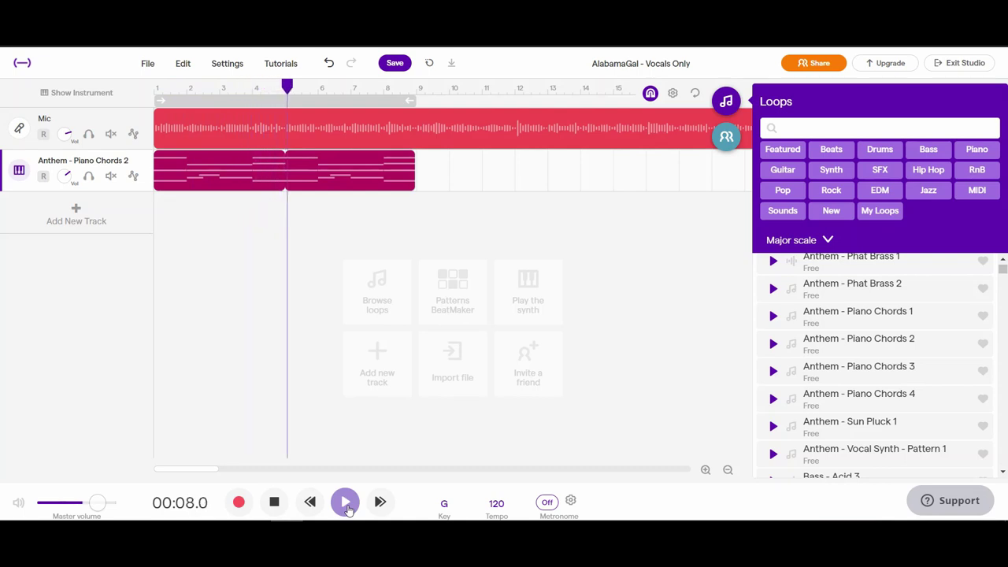
pyautogui.click(274, 509)
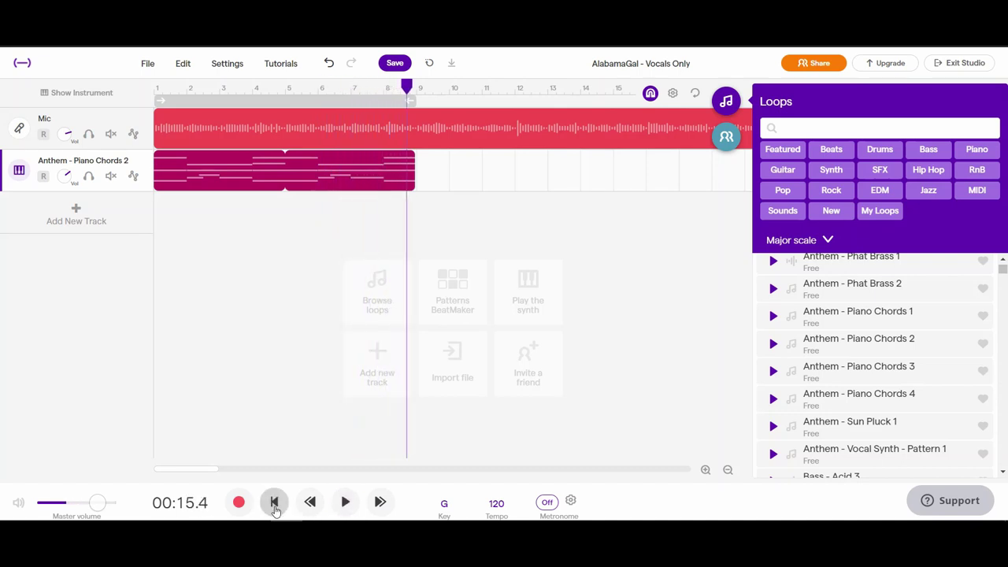
# - Delete the Anthem - Piano Chords 2 loop and remove its empty piano track
pyautogui.click(316, 180)
pyautogui.press('Delete')
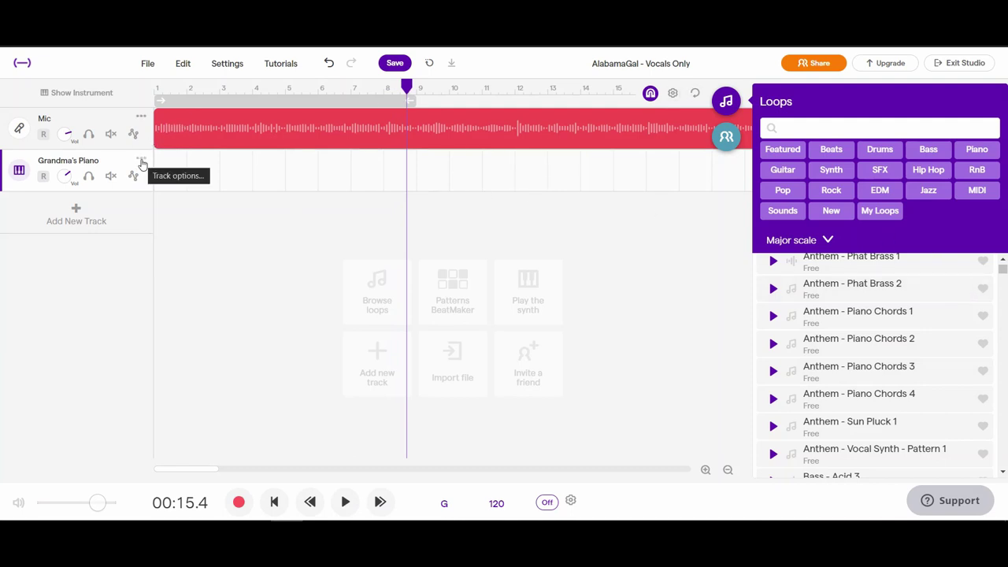
pyautogui.click(142, 161)
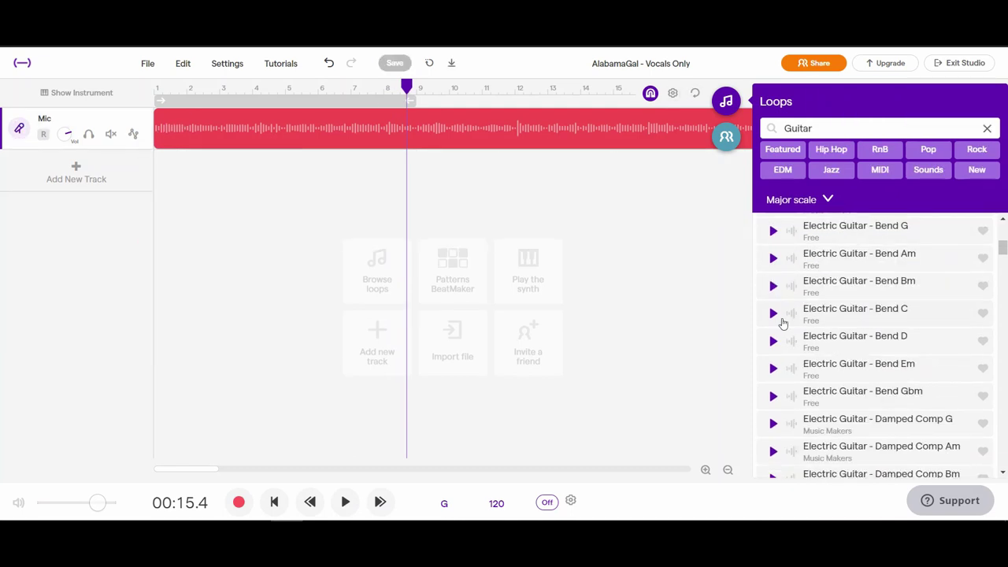
# - From the Guitar loops, add Electric Guitar - Damped Comp G on a new track from bar 1 and play it with the vocals
pyautogui.click(772, 422)
pyautogui.moveTo(774, 423); pyautogui.dragTo(150, 252)
pyautogui.click(345, 502)
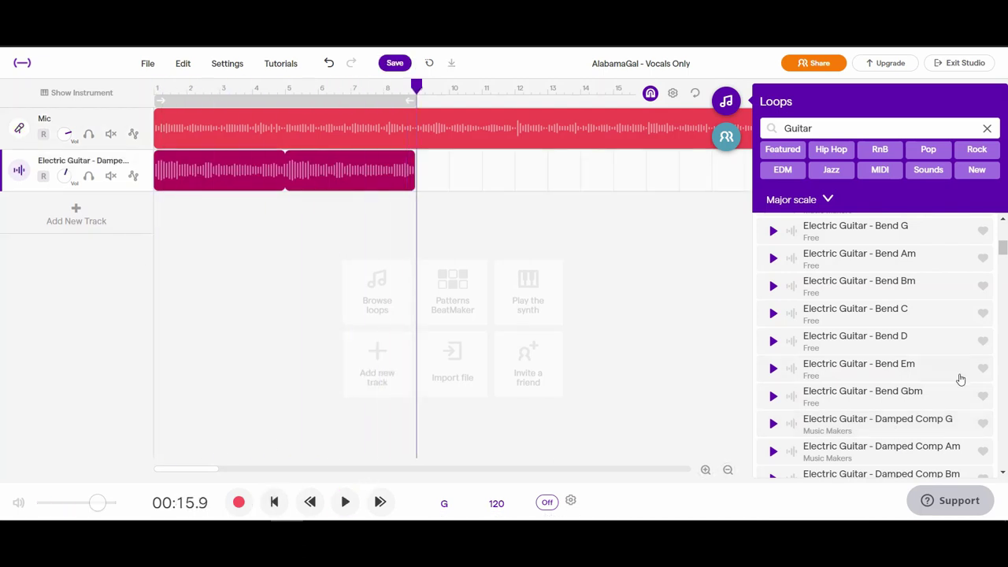
# - Add the Electric Guitar - Mind Me loop on its own track below the first guitar and play the mix
pyautogui.scroll(-5, 874, 346)
pyautogui.moveTo(858, 313); pyautogui.dragTo(441, 212)
pyautogui.click(344, 502)
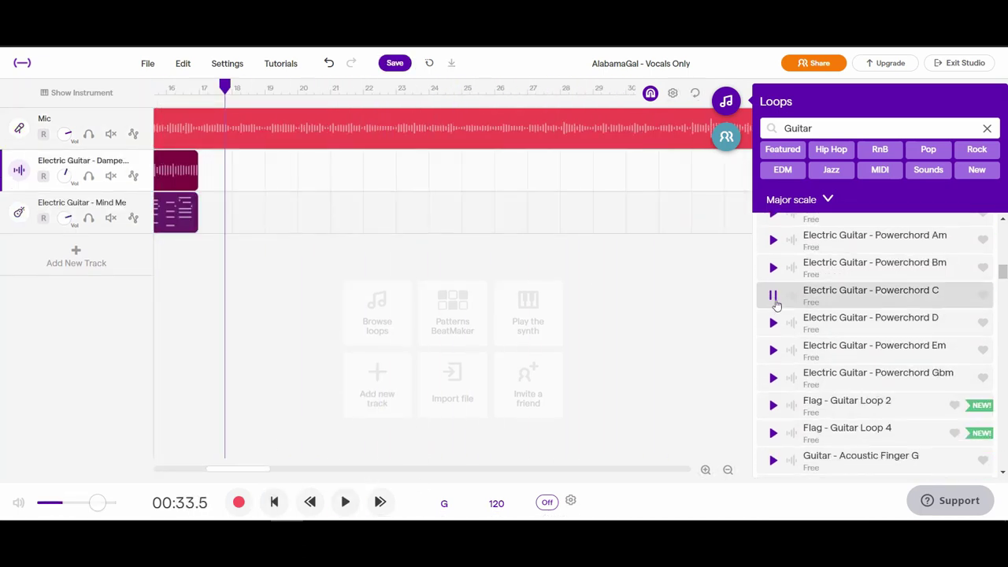
# - Line up one-bar clips from bar 17 on the first electric guitar track, starting with the Electric Guitar - Powerchord C loop
pyautogui.moveTo(870, 288); pyautogui.dragTo(223, 180)
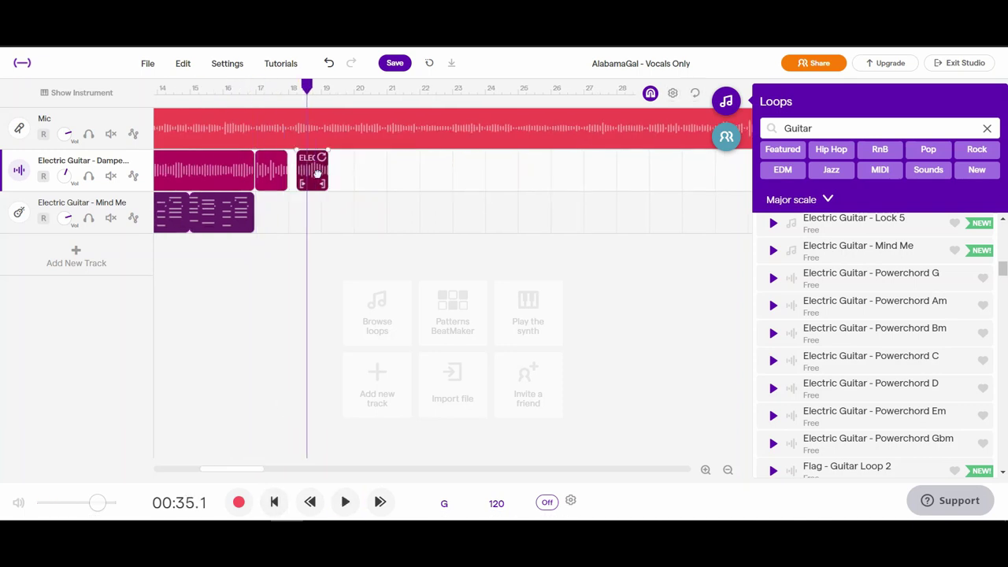
pyautogui.moveTo(330, 183); pyautogui.dragTo(396, 182)
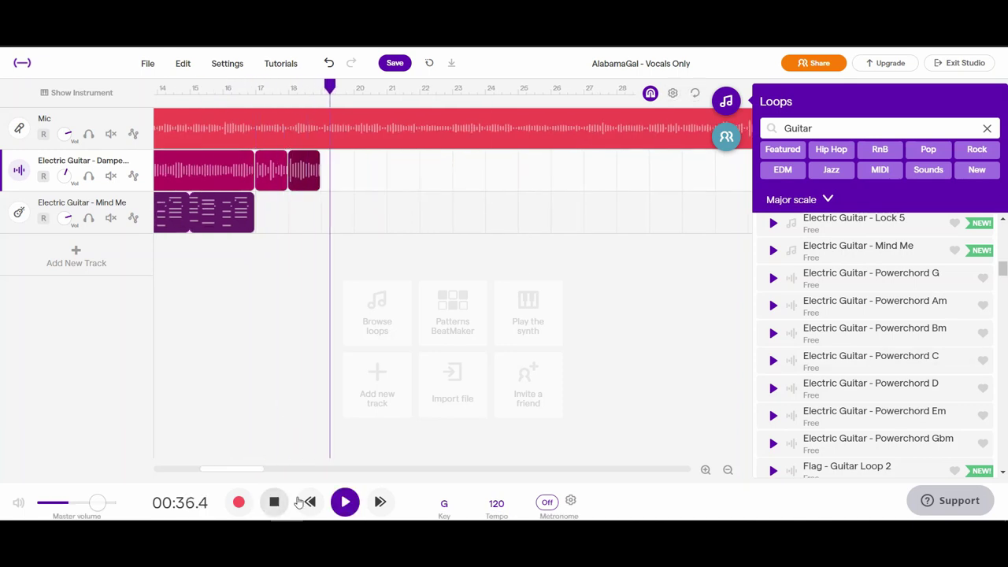
pyautogui.rightClick(333, 150)
pyautogui.click(378, 355)
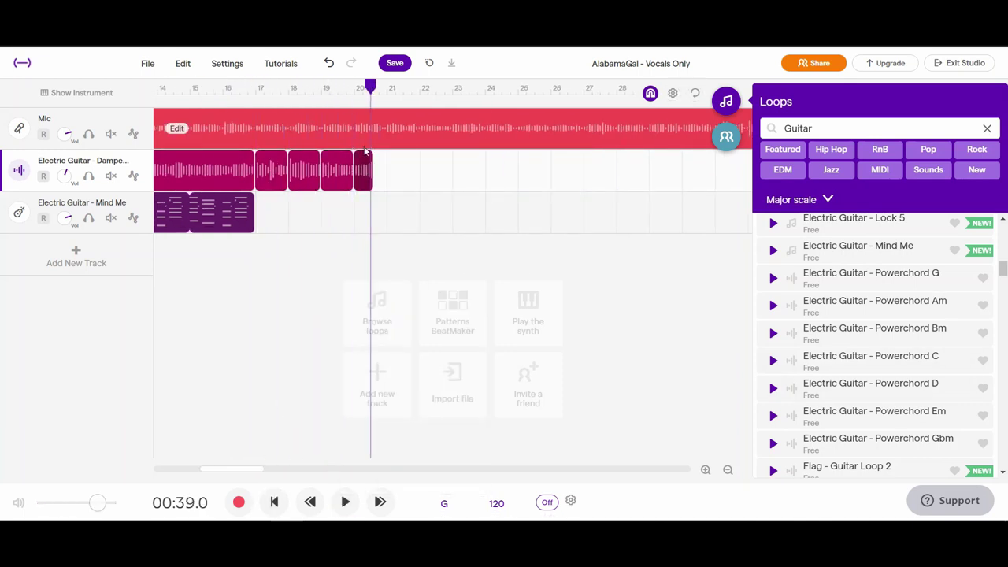
# - Trim the guitar clips in bar 20 to half a bar each, repeat the chord pattern along the track, and play it
pyautogui.moveTo(365, 149); pyautogui.dragTo(399, 196)
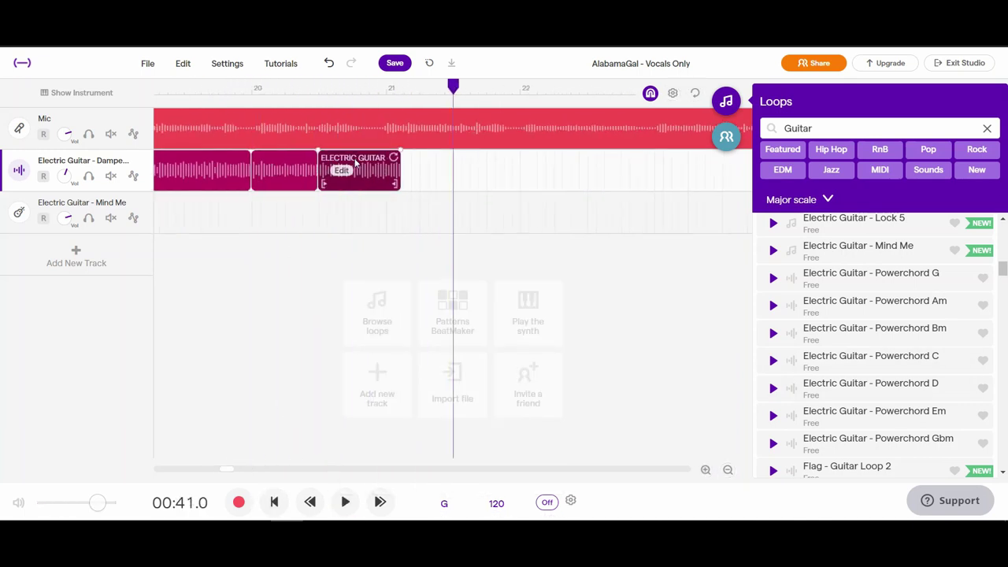
pyautogui.click(345, 503)
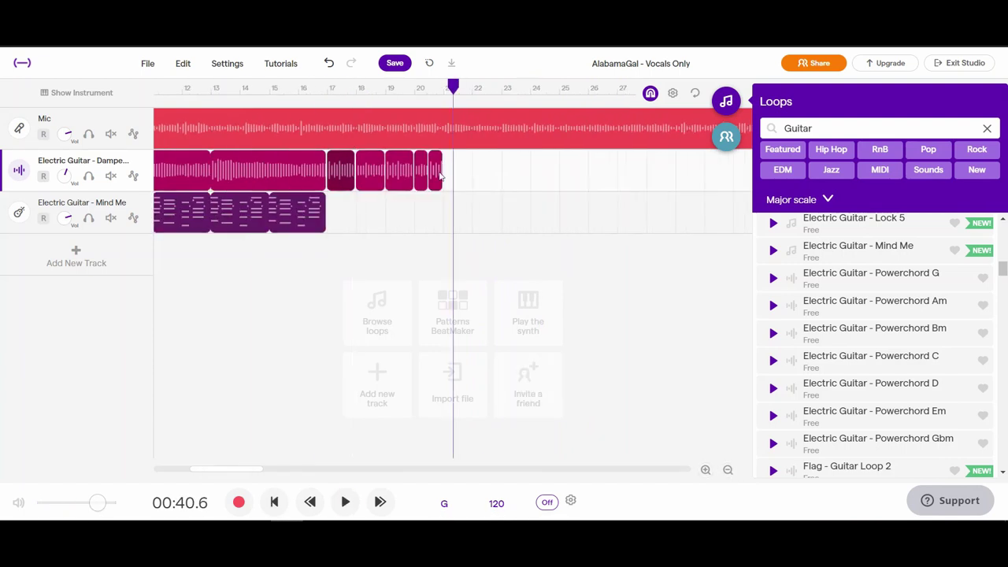
pyautogui.rightClick(370, 143)
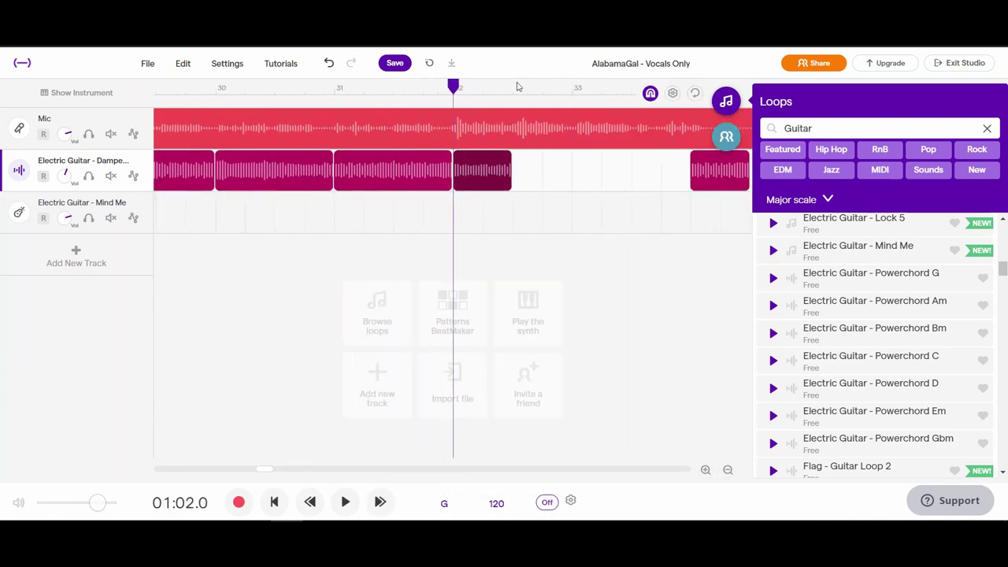
pyautogui.click(347, 504)
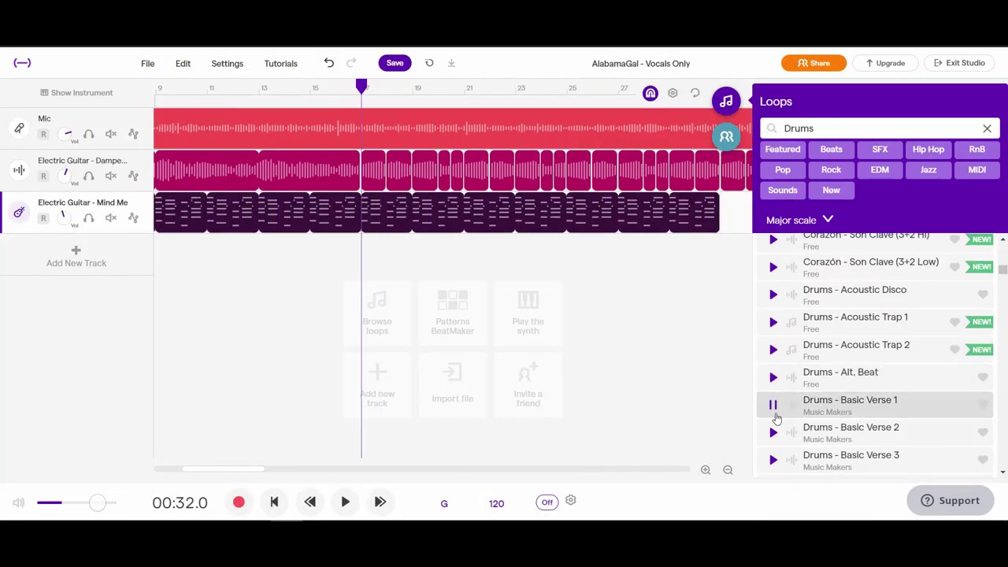
# - Browse and preview the loops in the Drums category, from the Basic Verse loops down to the Black Rust loops
pyautogui.scroll(-3, 776, 409)
pyautogui.click(775, 397)
pyautogui.scroll(-3, 776, 402)
pyautogui.click(775, 401)
pyautogui.scroll(-10, 774, 378)
pyautogui.click(770, 334)
pyautogui.scroll(3, 773, 394)
# - Place the Drums - Black Rust 7 loop on a new track from bar 17 to bar 25 and play it with the mix
pyautogui.moveTo(773, 378); pyautogui.dragTo(544, 400)
pyautogui.click(345, 502)
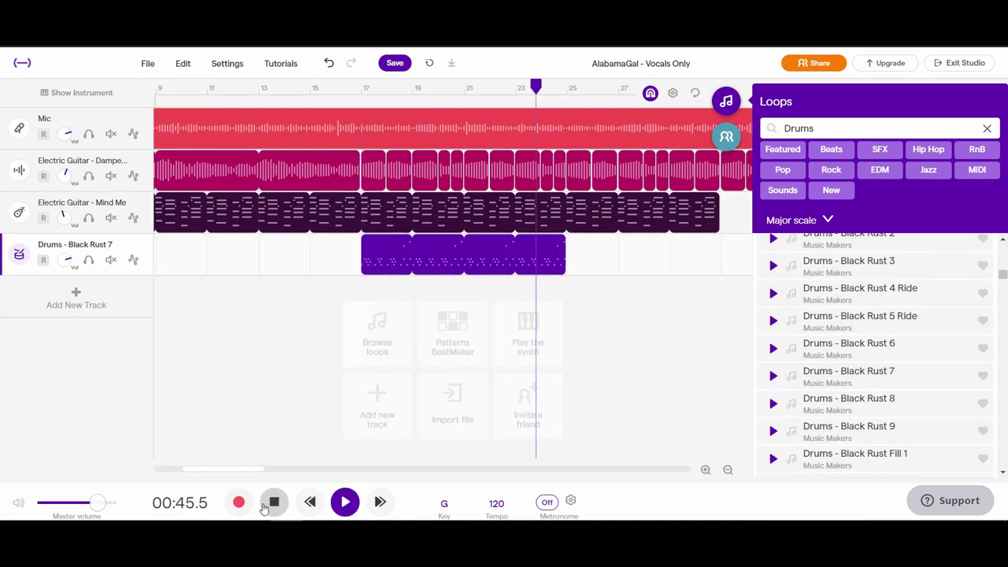
pyautogui.click(274, 502)
# - Insert a one-bar drum fill at bar 24, continue the Black Rust 7 loop after it, and play from bar 21
pyautogui.scroll(-3, 774, 370)
pyautogui.click(774, 367)
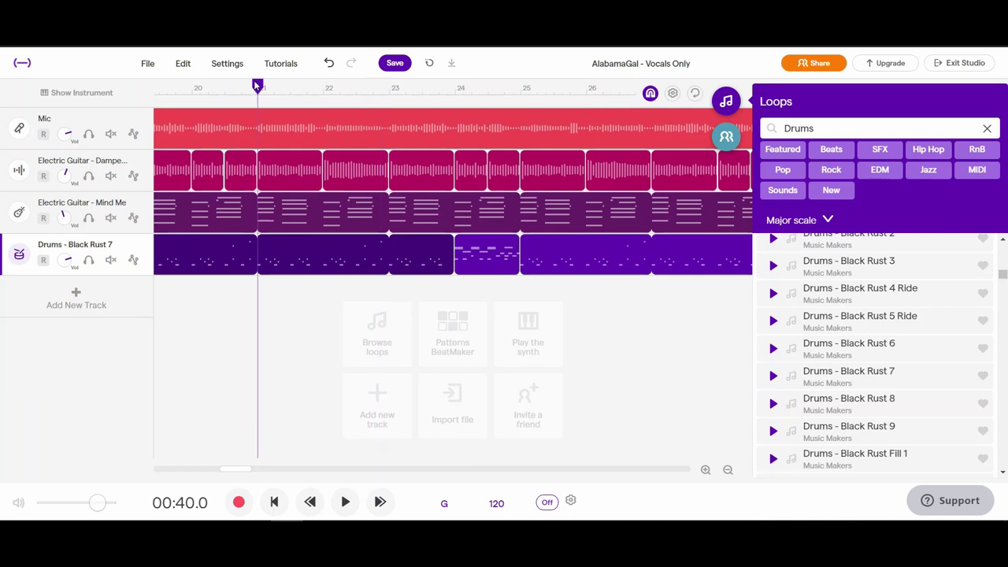
pyautogui.press('space')
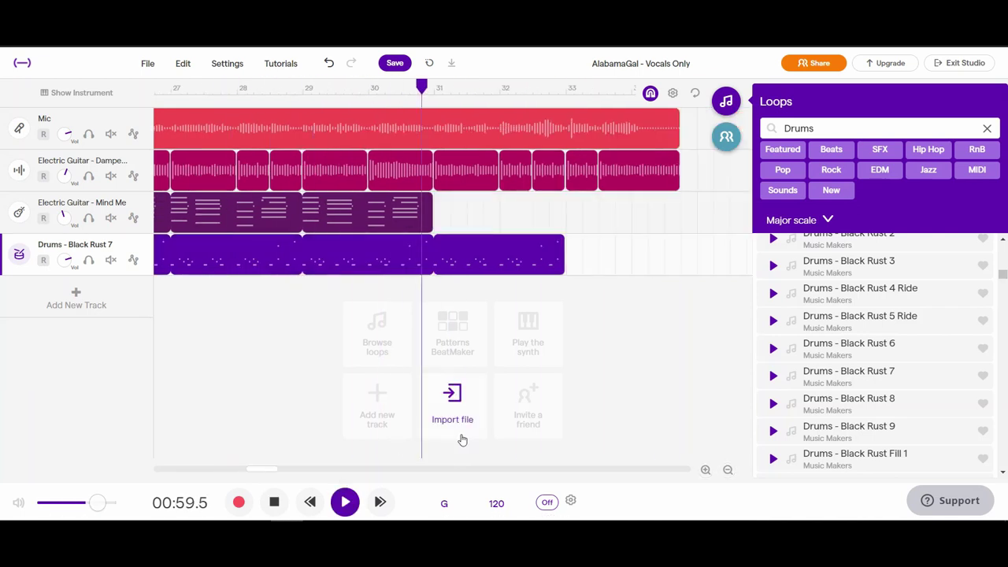
# - Shorten the Black Rust 7 loop in bar 31 and add two one-bar drum fill clips after it
pyautogui.press('space')
pyautogui.scroll(-3, 755, 430)
pyautogui.moveTo(684, 274); pyautogui.dragTo(598, 256)
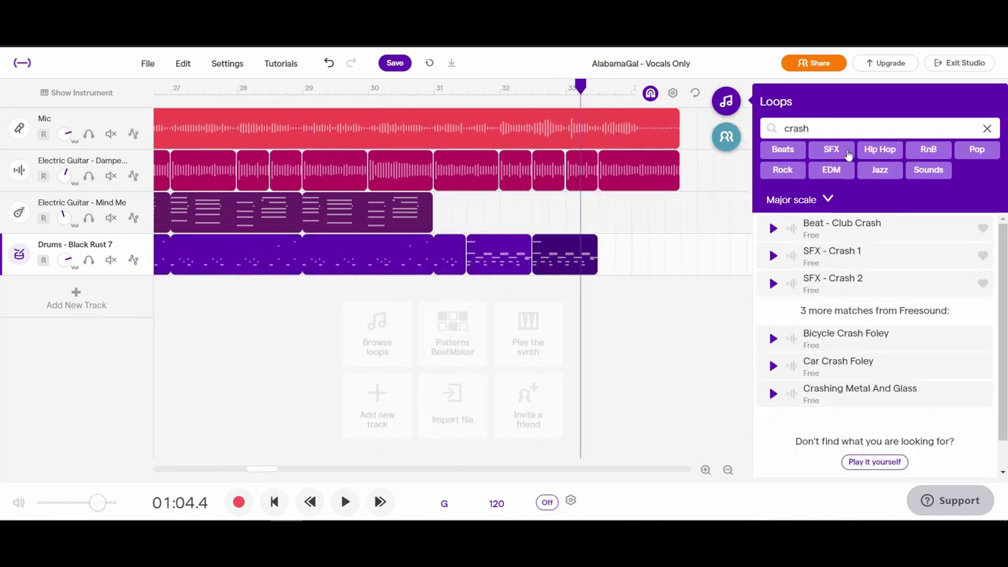
# - Search the loops for crash, add Beat - Club Crash on a new track, and play the mix
pyautogui.moveTo(835, 225); pyautogui.dragTo(487, 291)
pyautogui.scroll(-5, 487, 292)
pyautogui.click(274, 501)
pyautogui.click(345, 501)
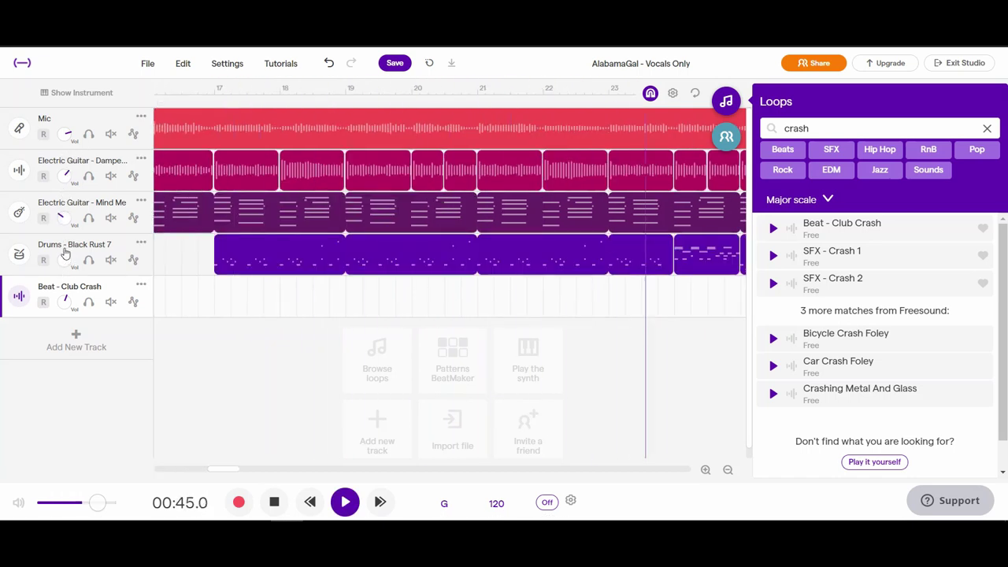
# - Stop playback and cut back the Electric Guitar - Mind Me clip so it ends at bar 17
pyautogui.press('space')
pyautogui.click(203, 208)
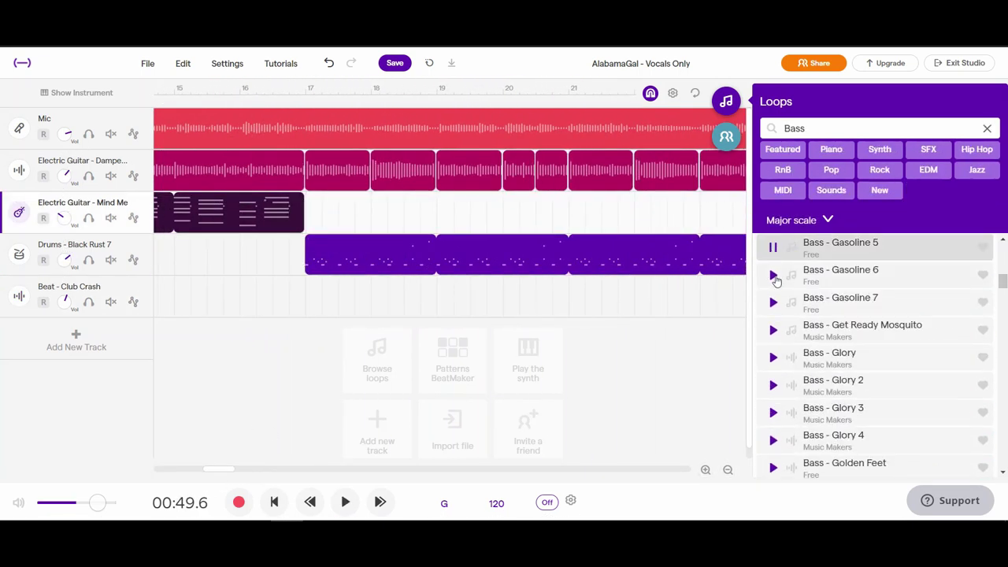
# - Add the Bass - Gasoline 7 loop on a new track starting at bar 17 and play it
pyautogui.moveTo(840, 269); pyautogui.dragTo(339, 211)
pyautogui.moveTo(427, 227); pyautogui.dragTo(266, 371)
pyautogui.press('space')
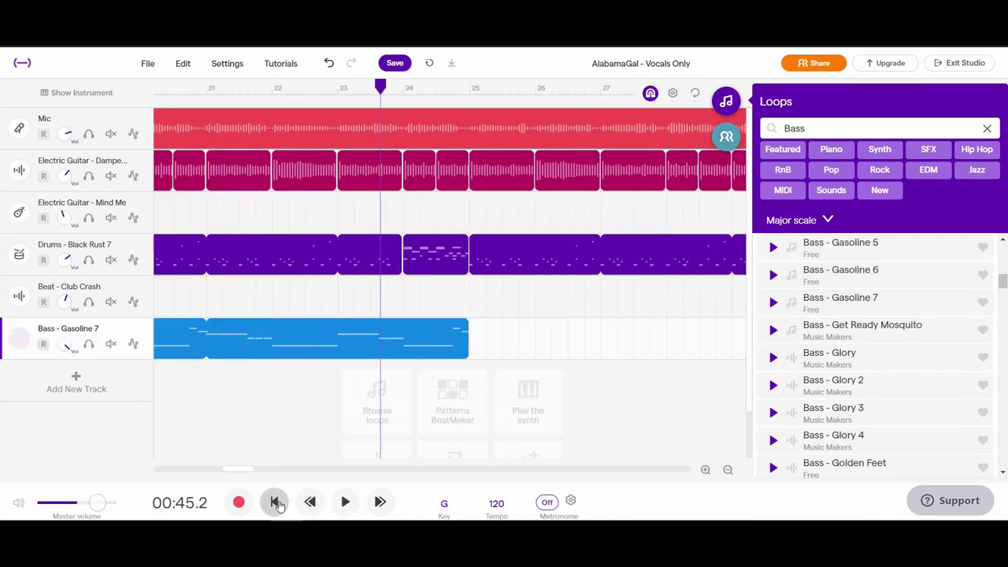
# - Continue the Bass - Gasoline 7 loop to the end of the vocal recording and play back the ending
pyautogui.click(82, 92)
pyautogui.press('space')
pyautogui.moveTo(470, 391); pyautogui.dragTo(472, 382)
pyautogui.press('space')
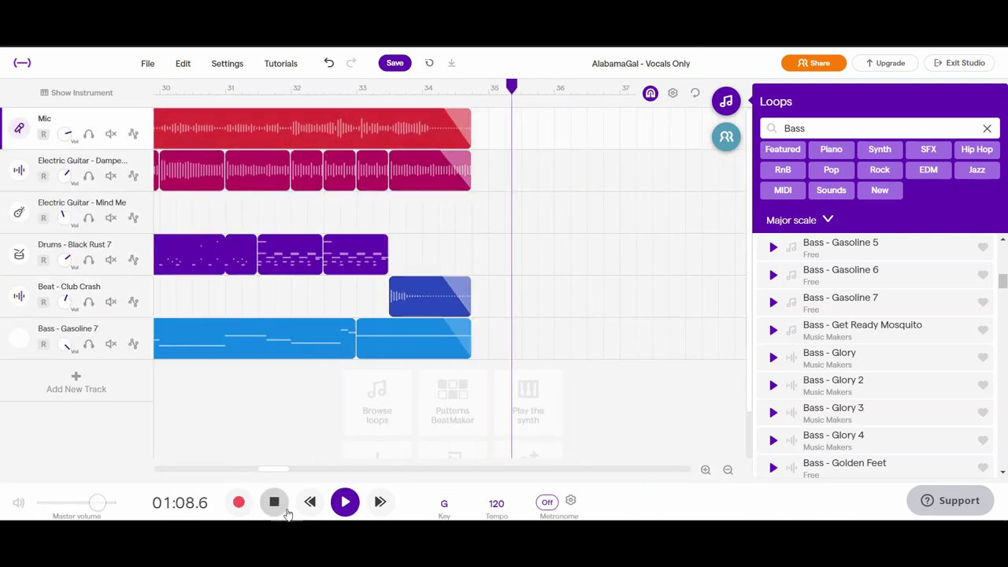
# - Play the full mix from the start, stop after its end, and review the closing bars
pyautogui.click(275, 503)
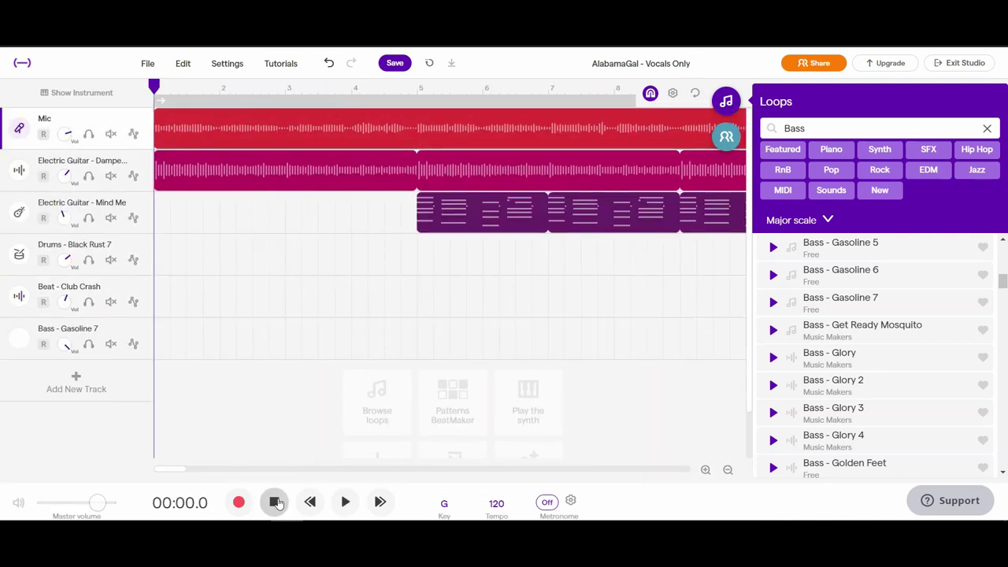
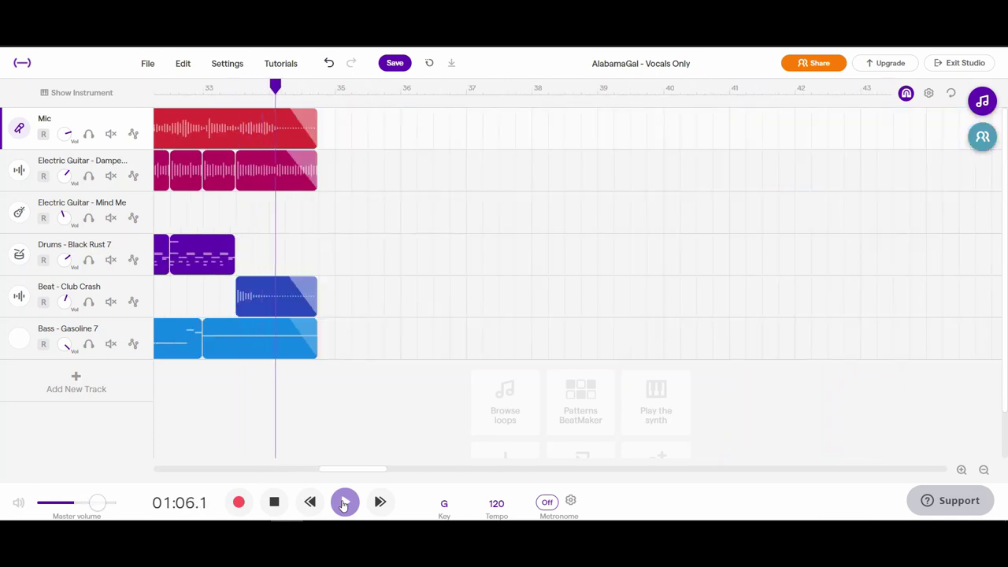
pyautogui.click(274, 502)
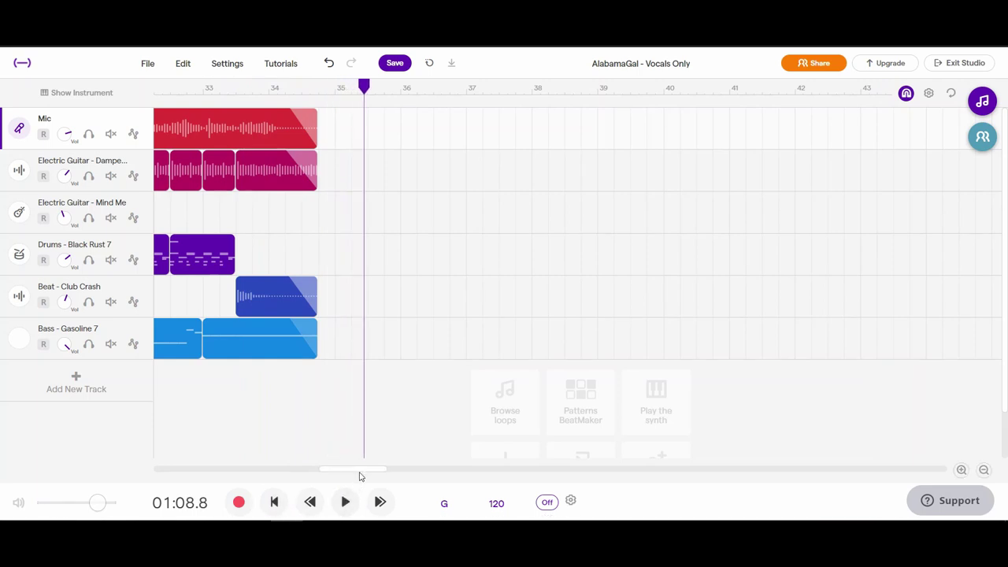
pyautogui.moveTo(347, 469); pyautogui.dragTo(322, 476)
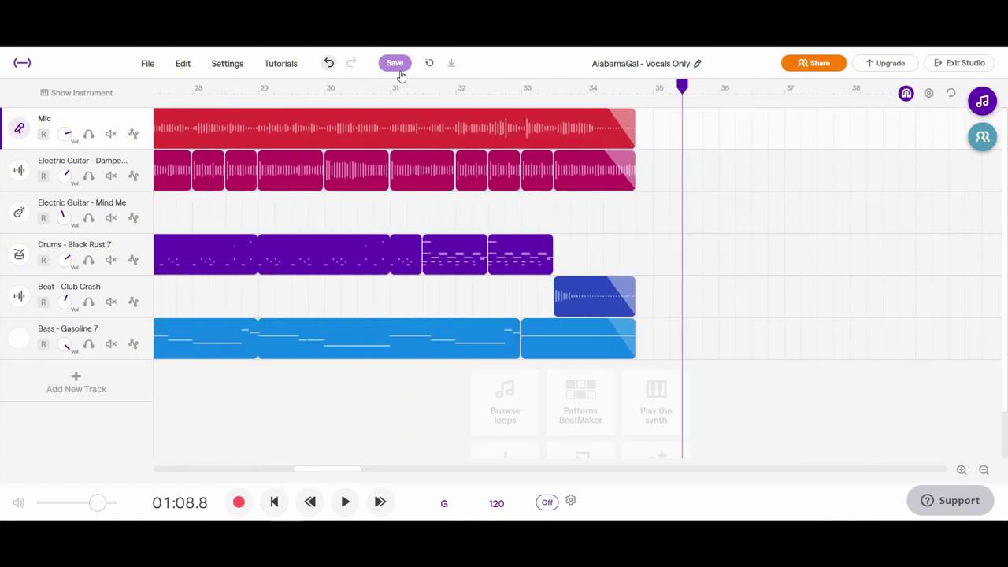
# - Save a copy of the project named "AlabamaGal - " plus the author's surname and "Example", and look at the export options
pyautogui.click(147, 64)
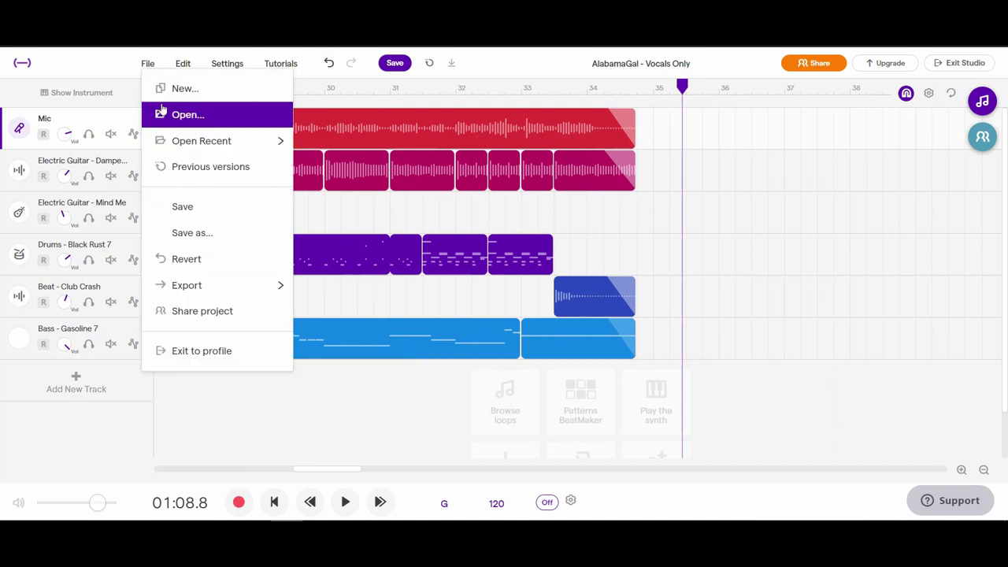
pyautogui.click(189, 233)
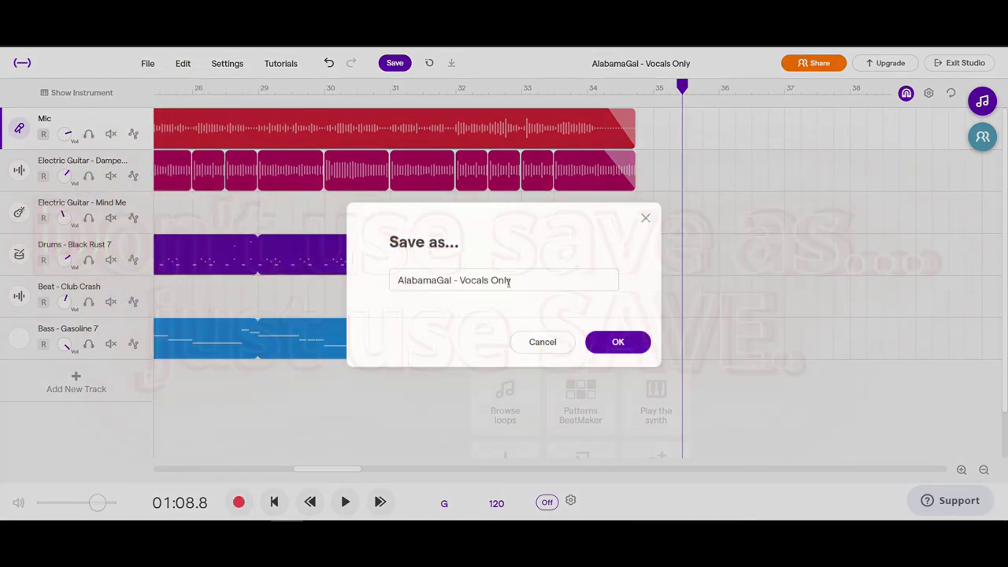
pyautogui.moveTo(508, 281); pyautogui.dragTo(421, 277)
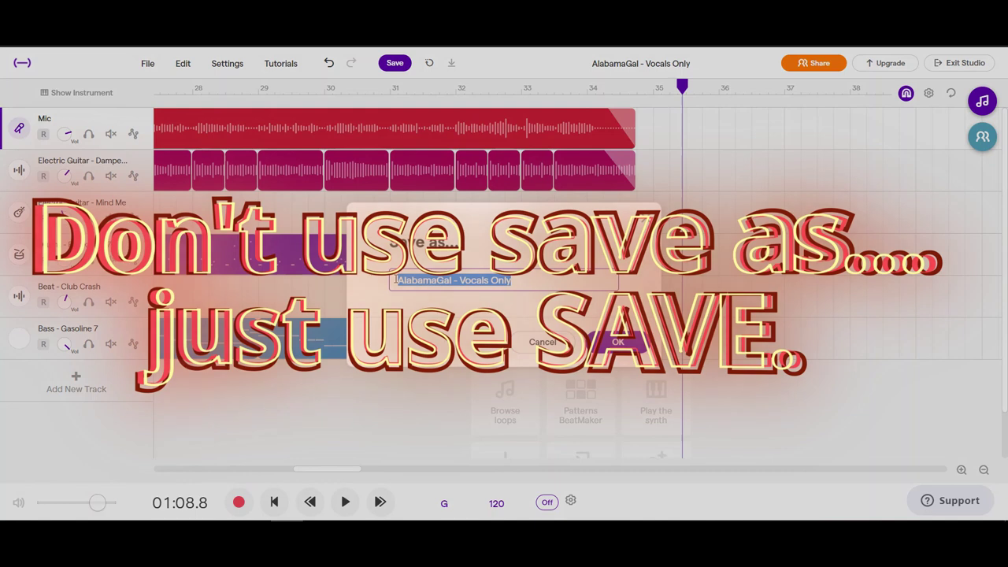
pyautogui.press('End')
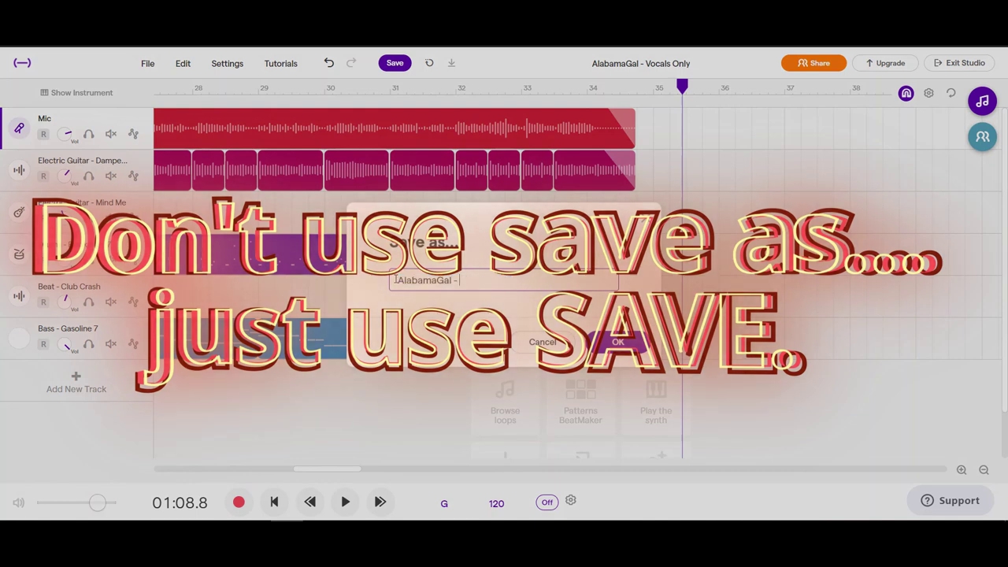
pyautogui.write('Mercier Example')
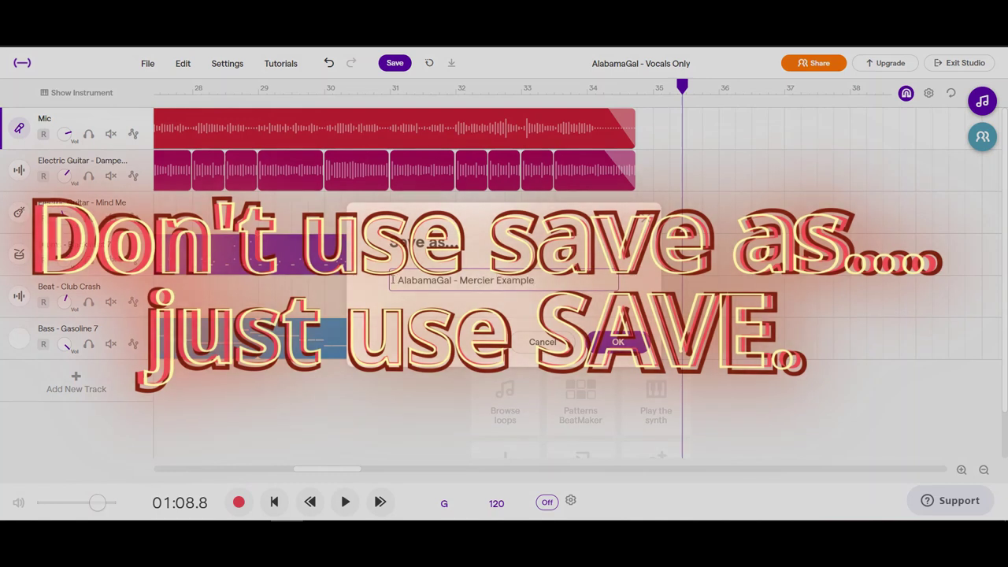
pyautogui.click(618, 342)
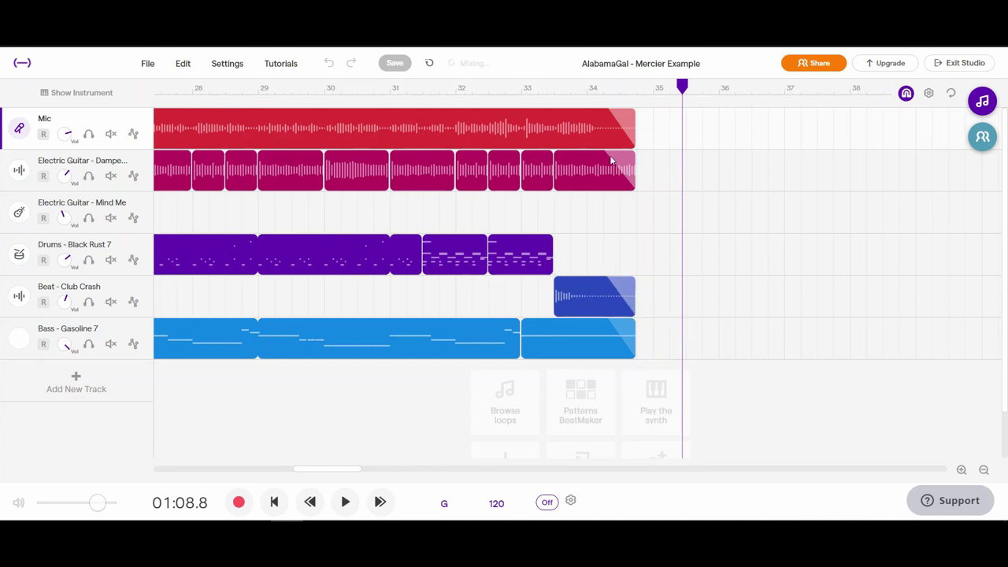
pyautogui.click(147, 64)
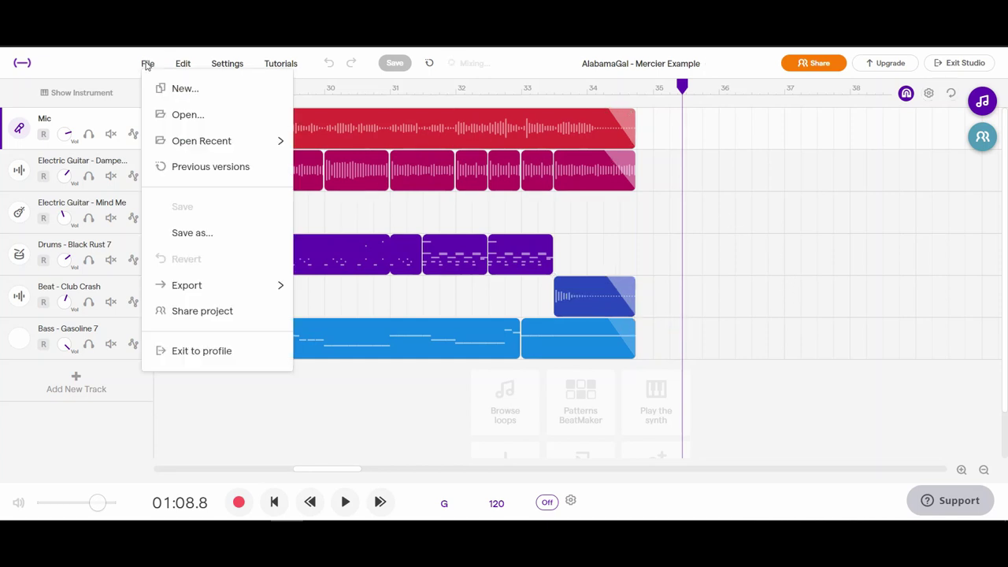
pyautogui.moveTo(197, 285)
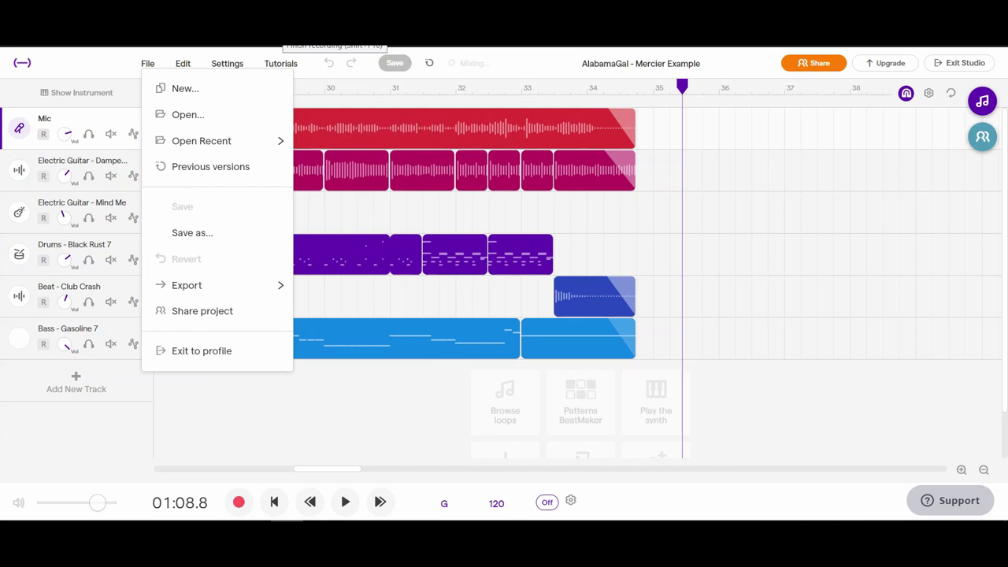
# - Apply Auto-Tune in G Major at medium strength to the Mic vocal clip and play the mix
pyautogui.click(362, 423)
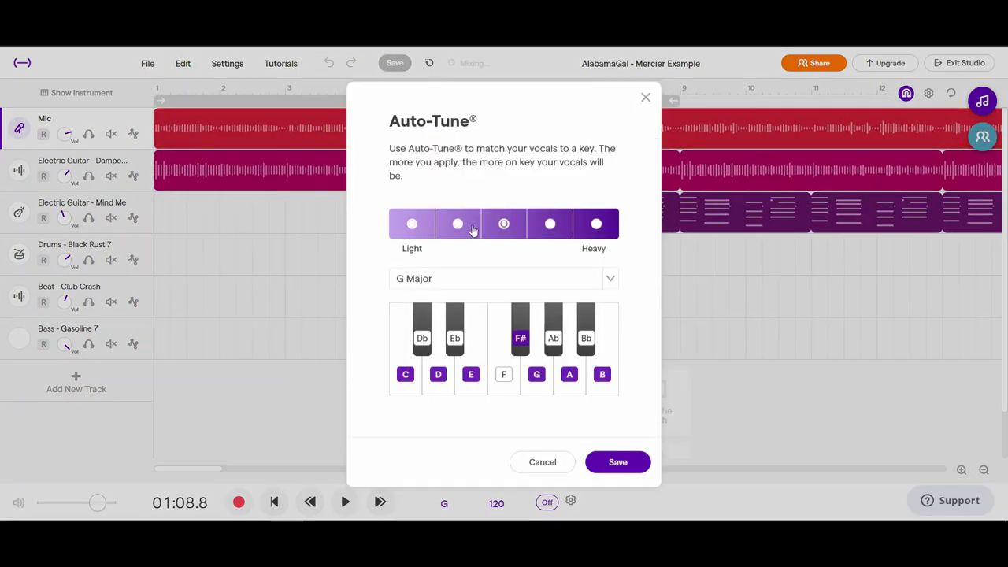
pyautogui.click(616, 466)
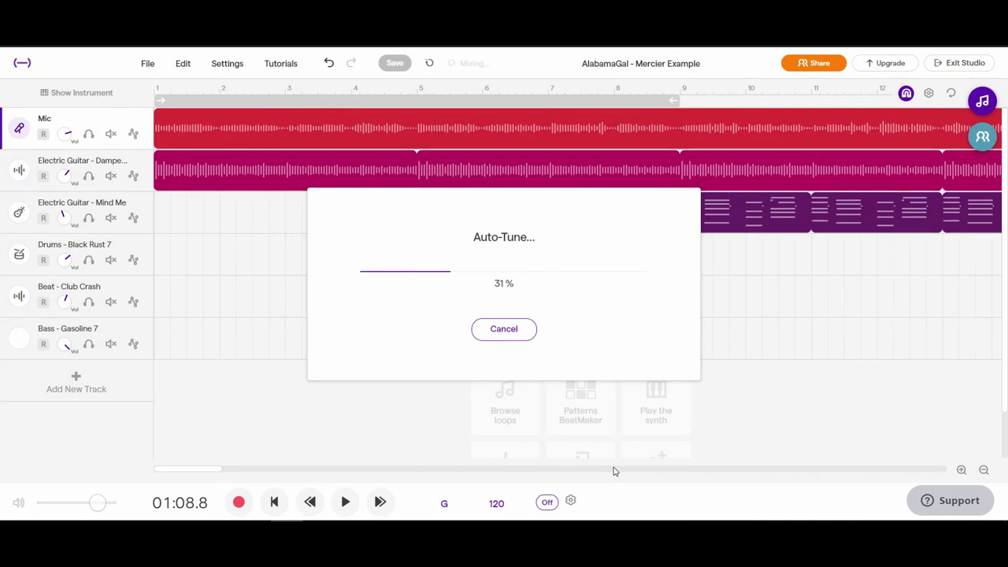
pyautogui.click(345, 502)
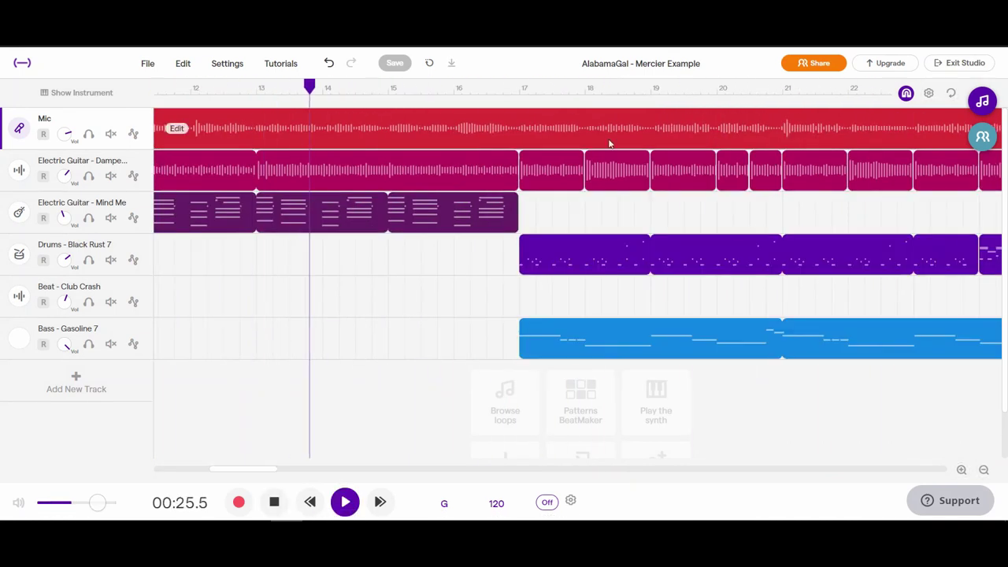
# - Reapply Auto-Tune to the Mic vocal clip and play the passage leading into bar 17
pyautogui.rightClick(475, 135)
pyautogui.click(481, 407)
pyautogui.click(625, 468)
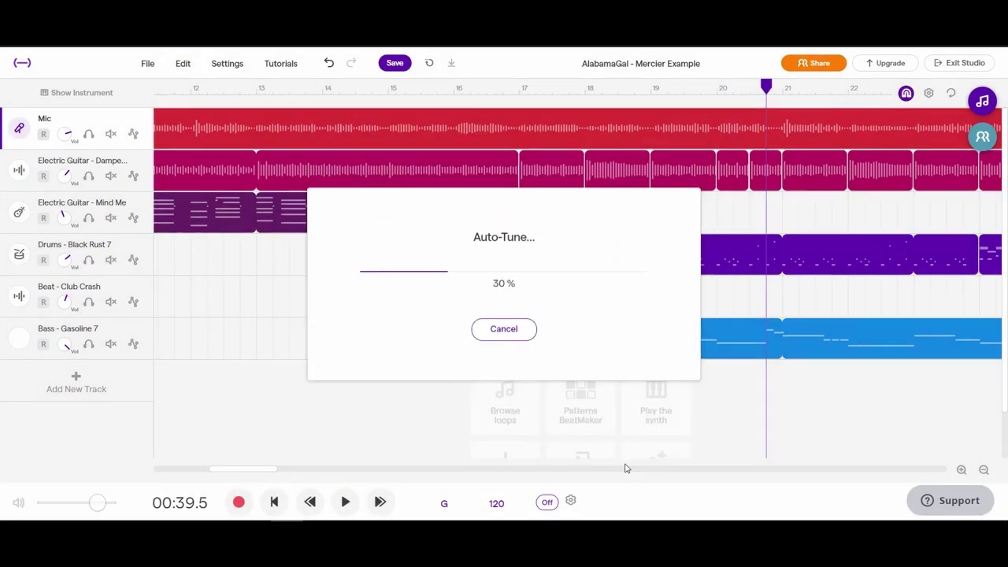
pyautogui.click(345, 502)
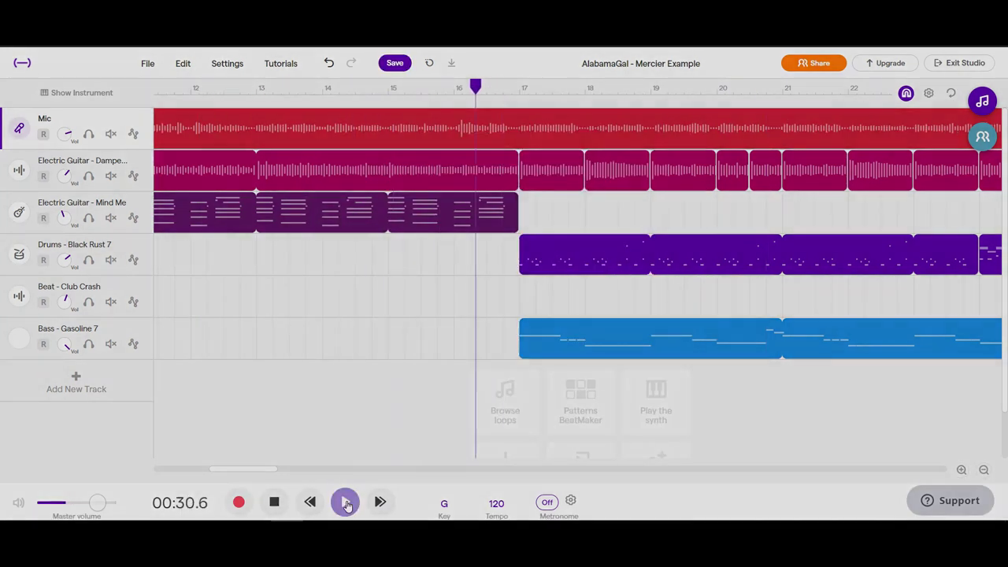